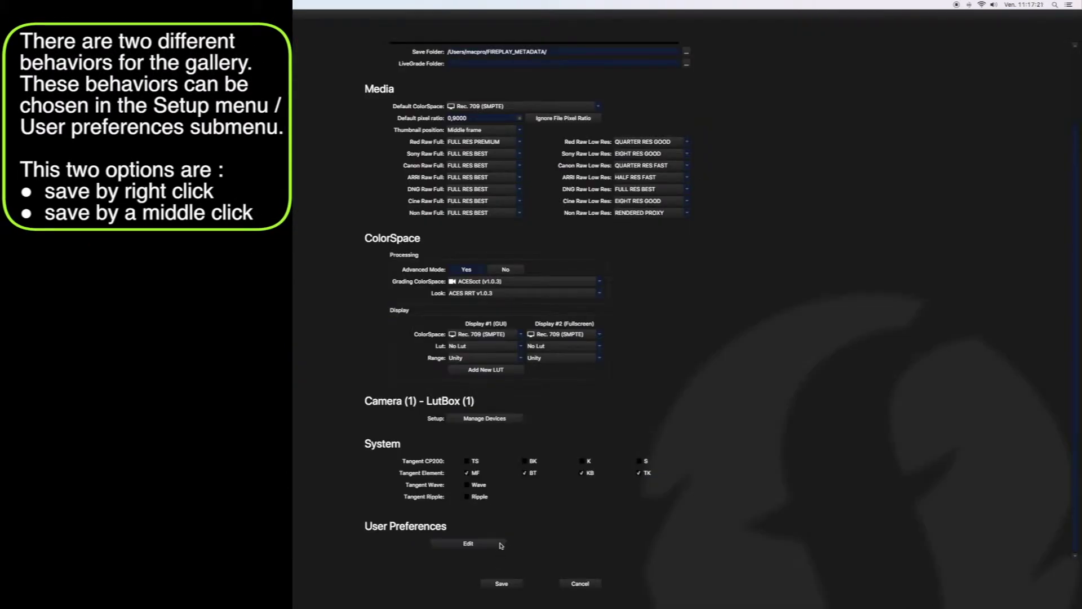
- Open User Preferences on the Setup page to check the gallery save-by-click option
{"action": "left_click", "coordinate": [501, 544]}
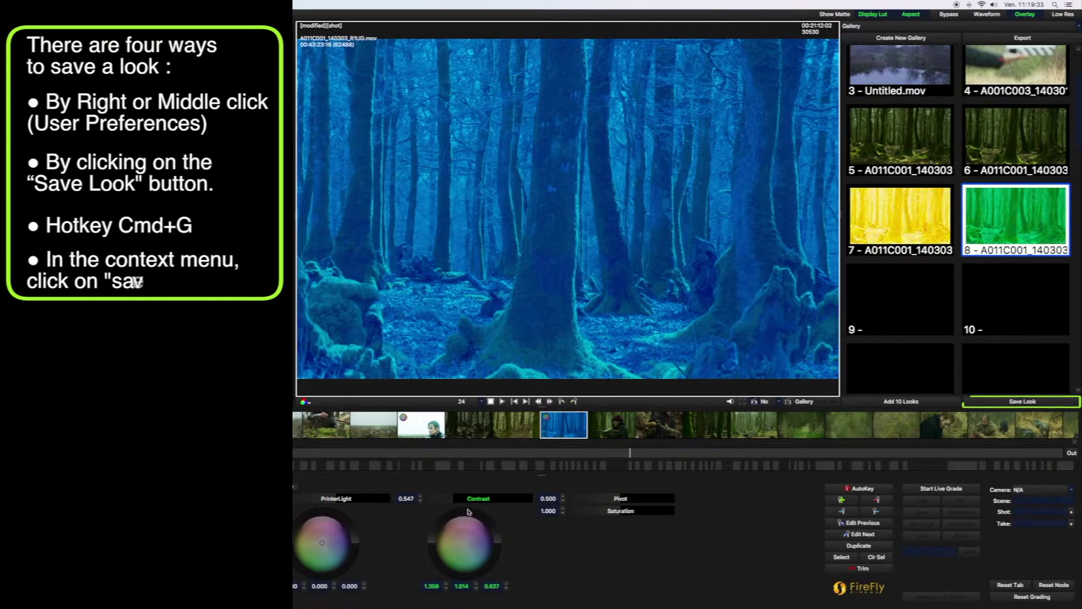
- Save the current blue look into empty gallery slot 9 from its context menu
{"action": "left_click", "coordinate": [919, 292]}
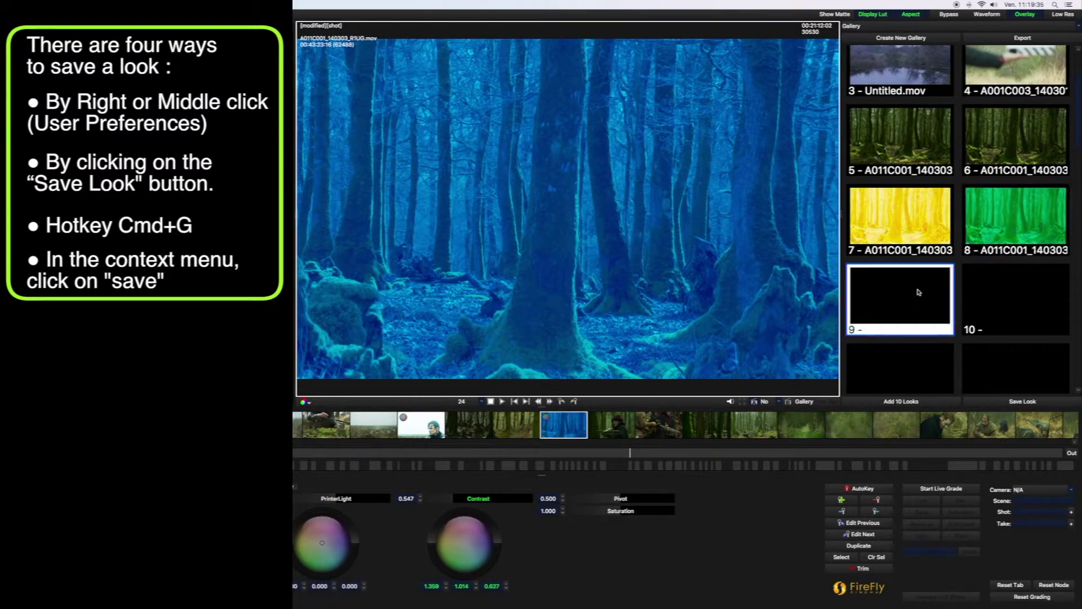
{"action": "right_click", "coordinate": [919, 292]}
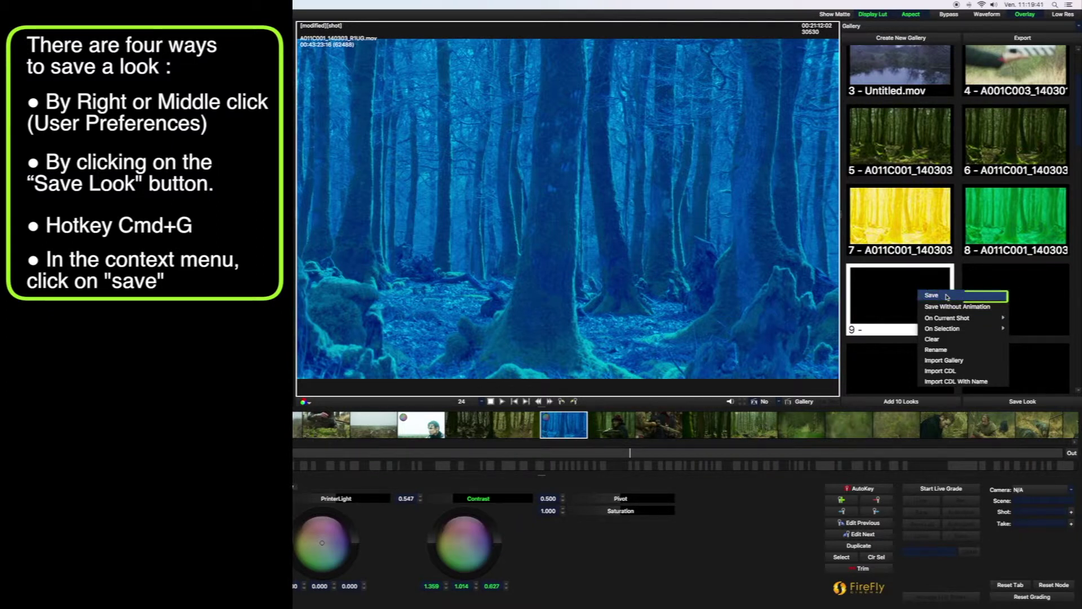
{"action": "left_click", "coordinate": [947, 295]}
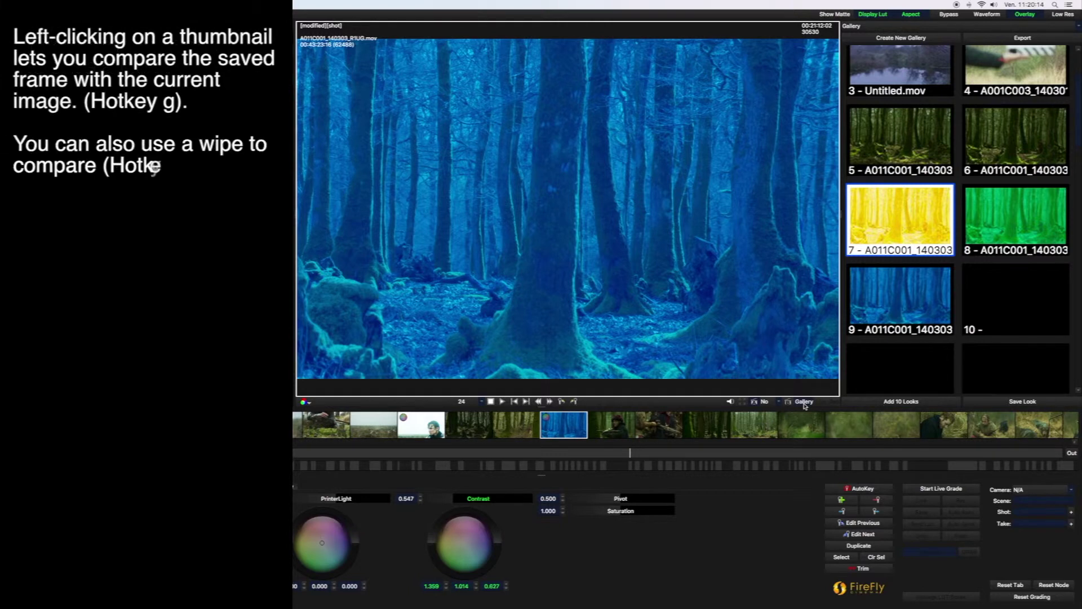
{"action": "left_click", "coordinate": [804, 402]}
{"action": "left_click", "coordinate": [804, 402]}
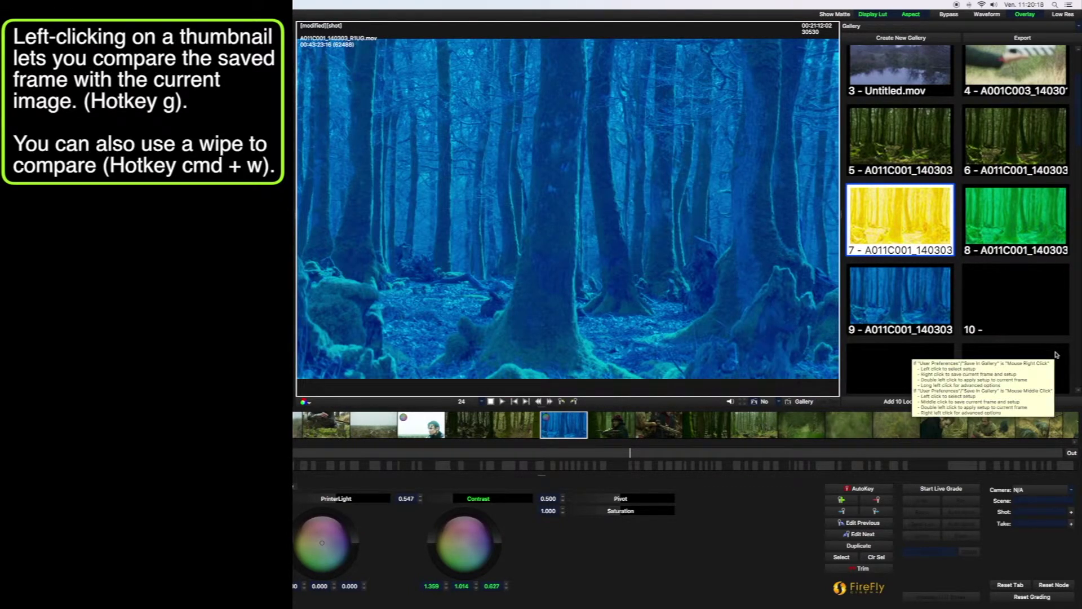
{"action": "key", "text": "g"}
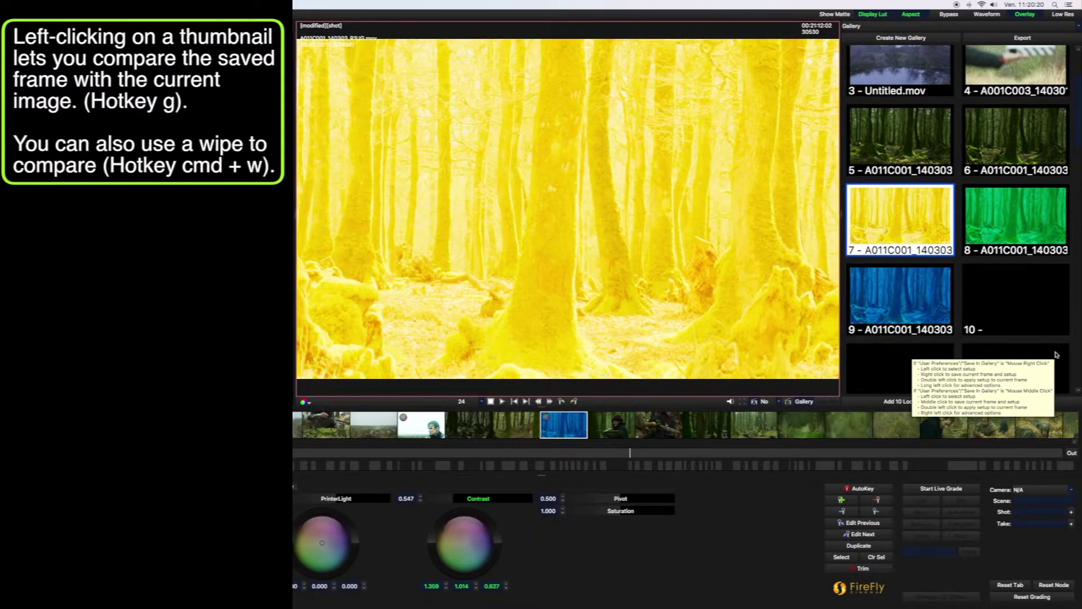
{"action": "key", "text": "g"}
{"action": "key", "text": "g"}
{"action": "key", "text": "g"}
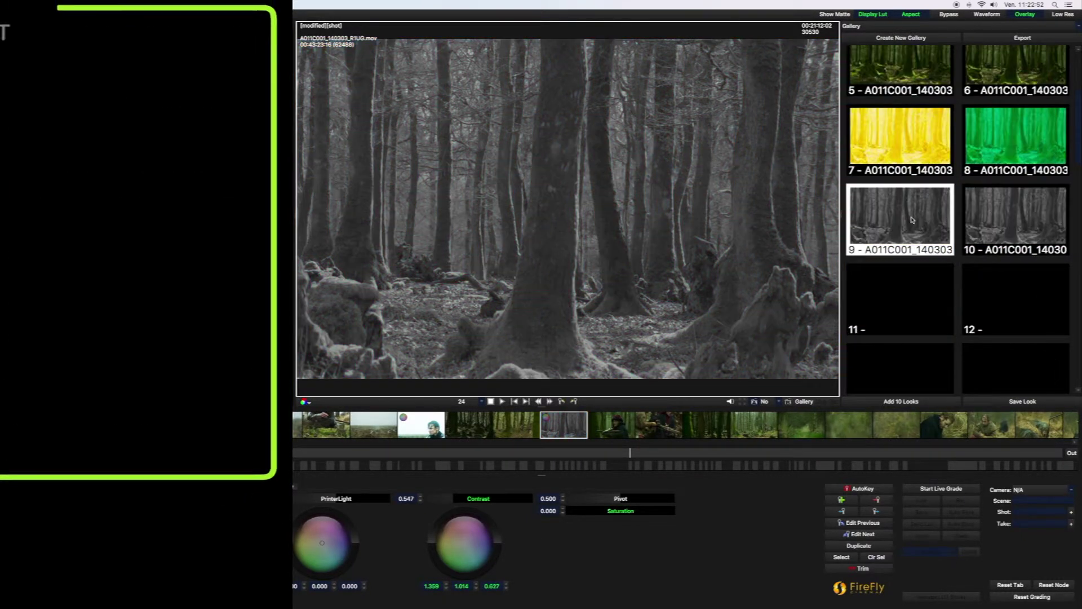
- Load the black-and-white look from slot 9 onto the current shot via its On Current Shot load options
{"action": "right_click", "coordinate": [913, 219]}
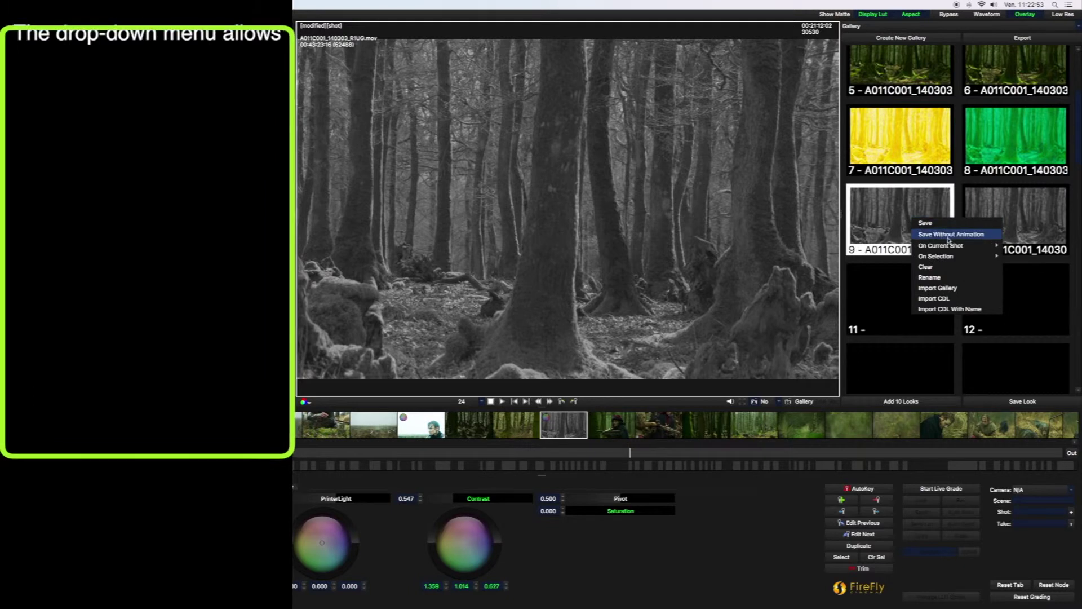
{"action": "mouse_move", "coordinate": [953, 244]}
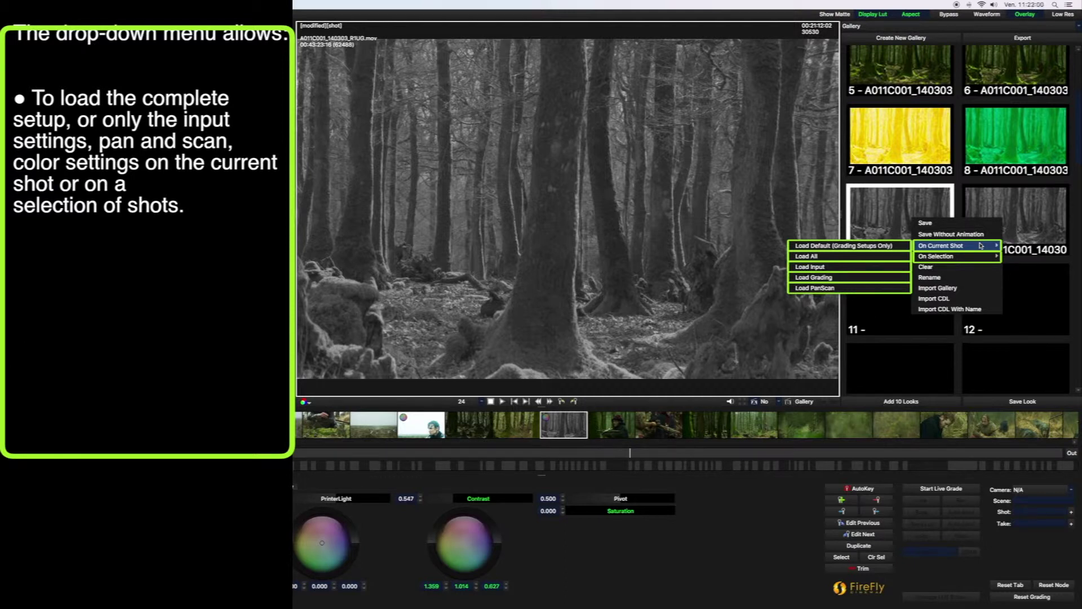
{"action": "mouse_move", "coordinate": [981, 258]}
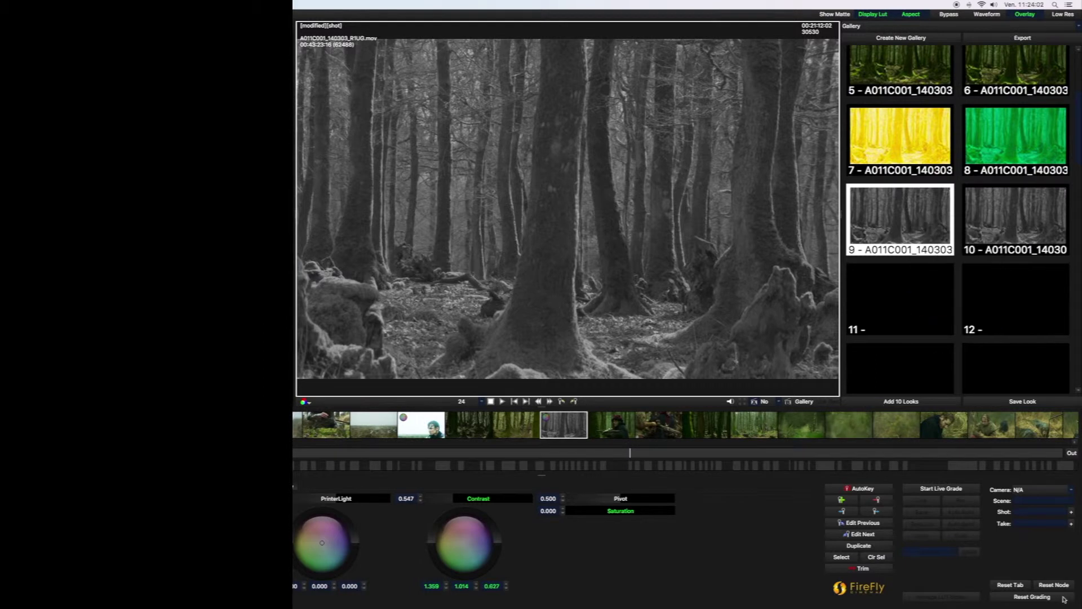
- Reset the grading on the current shot
{"action": "left_click", "coordinate": [1064, 599]}
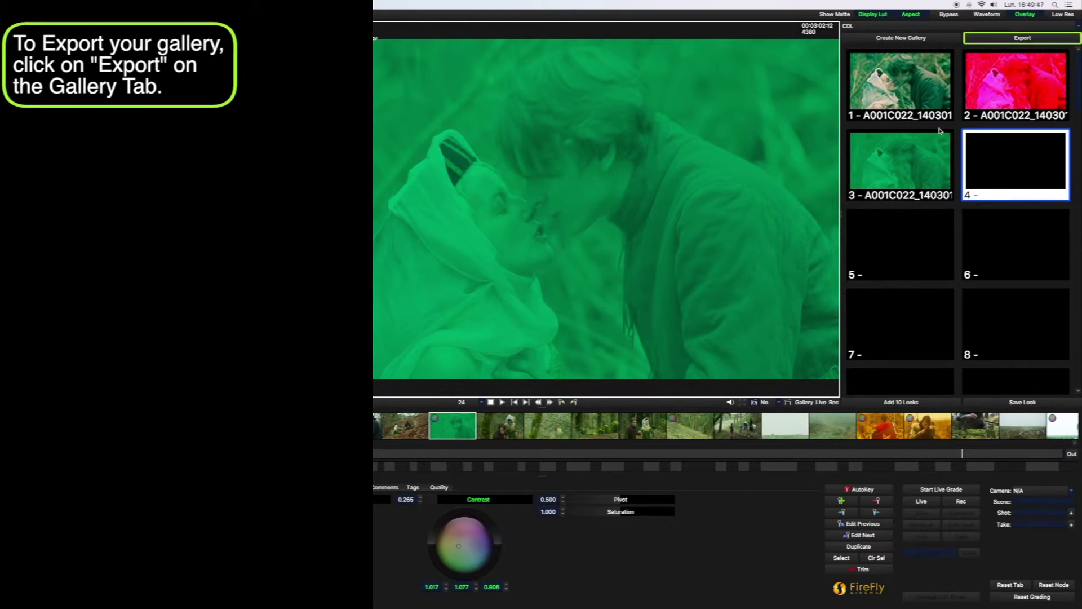
- Open the gallery Export dialog and set Export Snapshot to All looks
{"action": "left_click", "coordinate": [1044, 39]}
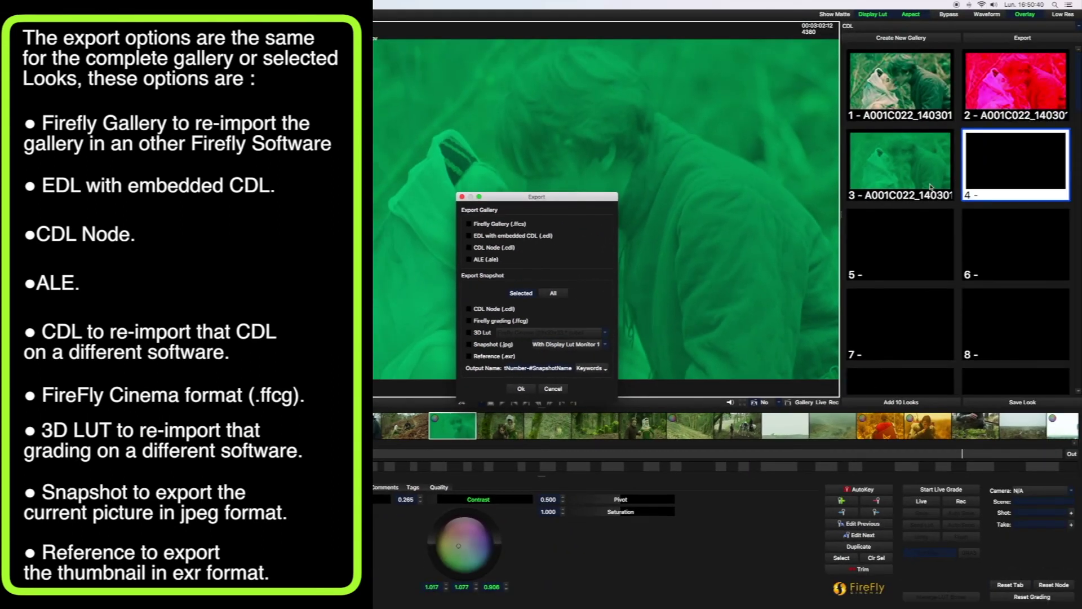
{"action": "left_click", "coordinate": [557, 292]}
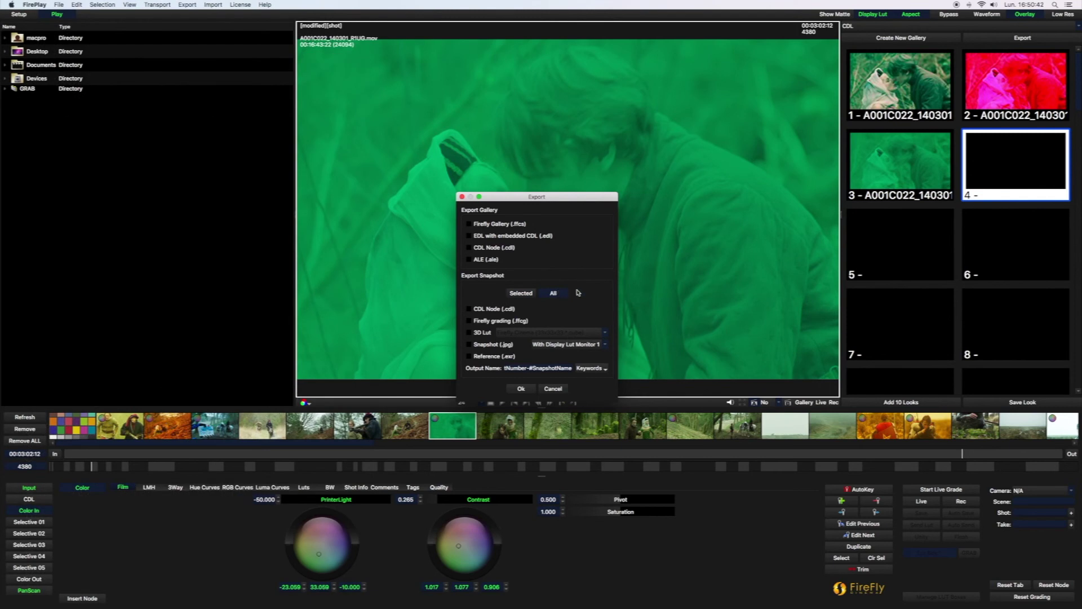